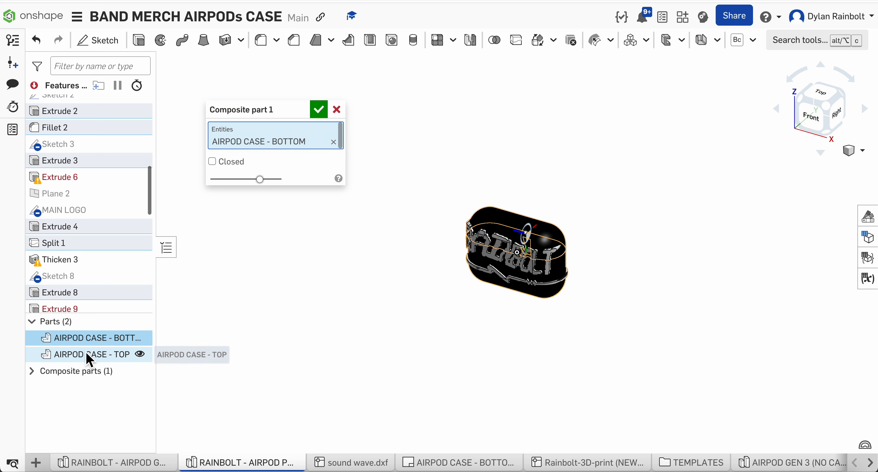
# Step: Add AIRPOD CASE - TOP alongside the bottom part to create an open composite part, and check it in the parts list
pyautogui.click(80, 354)
pyautogui.click(318, 110)
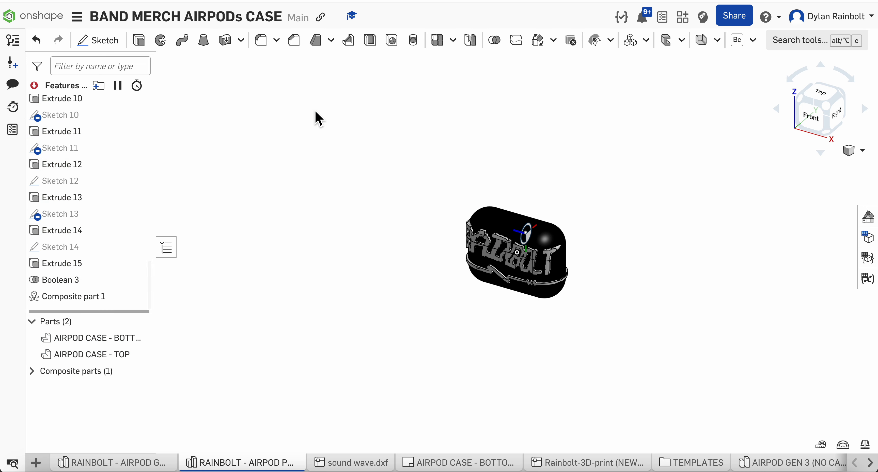
pyautogui.click(33, 372)
pyautogui.click(90, 390)
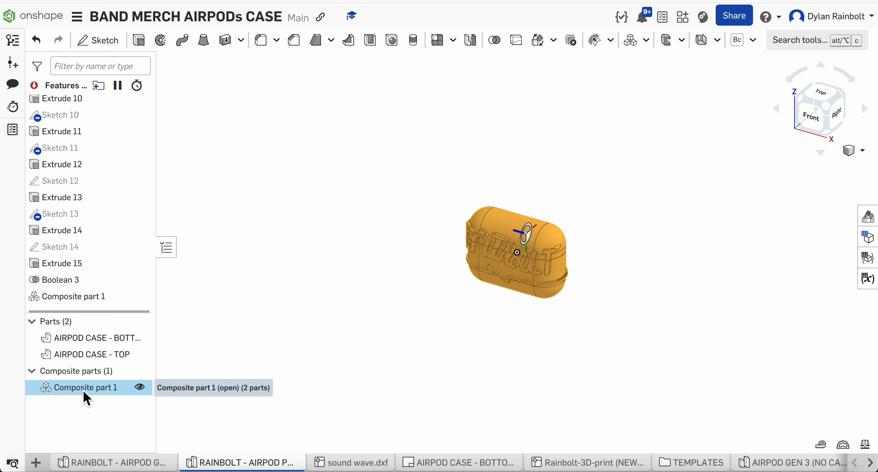
pyautogui.click(139, 388)
pyautogui.click(145, 390)
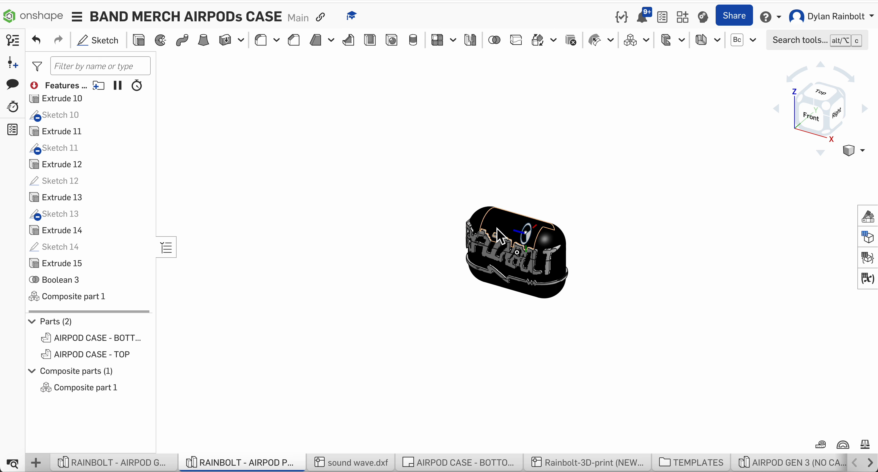
# Step: Assign PLA from the Onshape Material Library to Composite part 1
pyautogui.click(74, 393)
pyautogui.rightClick(79, 401)
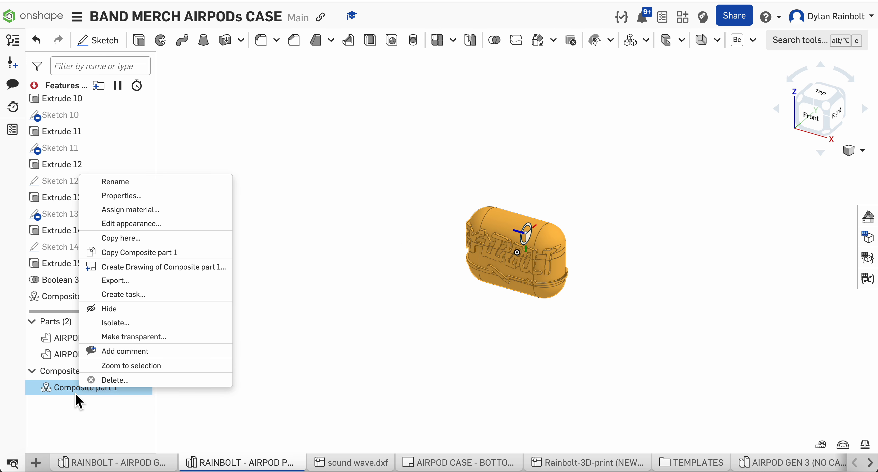
pyautogui.click(159, 214)
pyautogui.moveTo(272, 236); pyautogui.dragTo(269, 126)
pyautogui.click(237, 165)
pyautogui.click(259, 163)
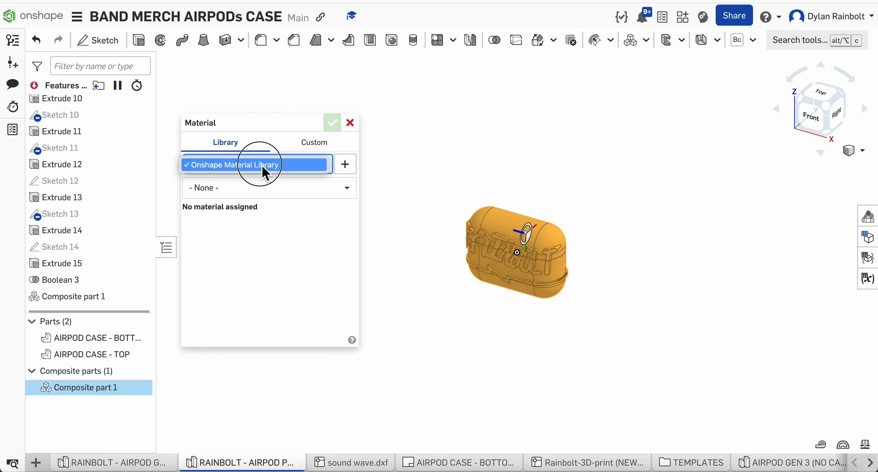
pyautogui.click(241, 194)
pyautogui.write('pla')
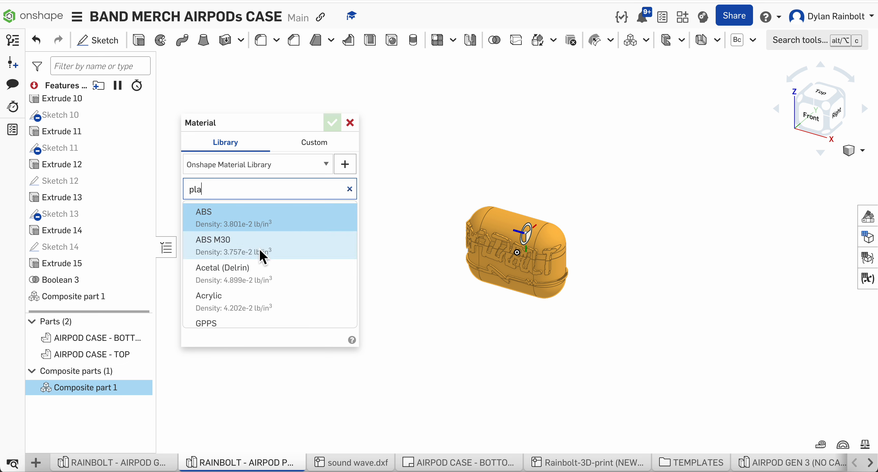
pyautogui.scroll(-5, 263, 255)
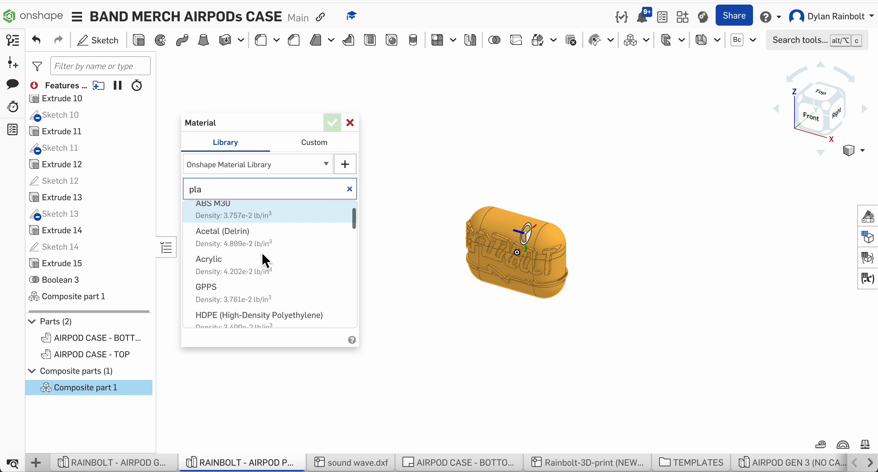
pyautogui.scroll(-6, 266, 262)
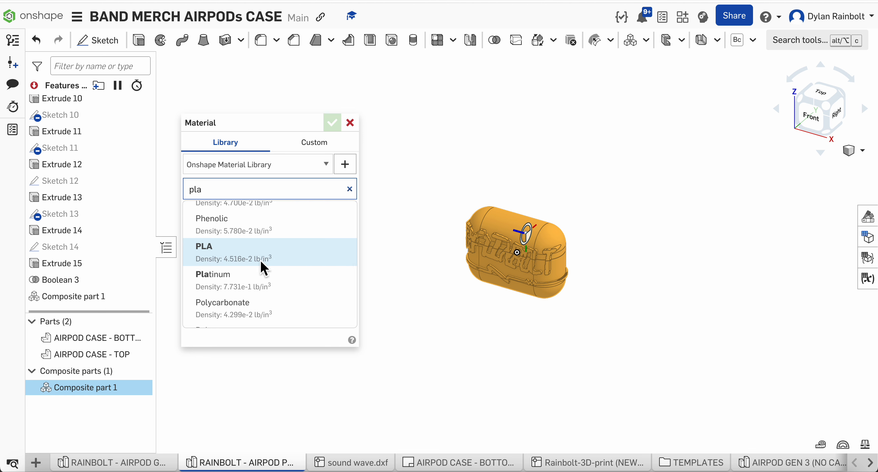
pyautogui.click(254, 259)
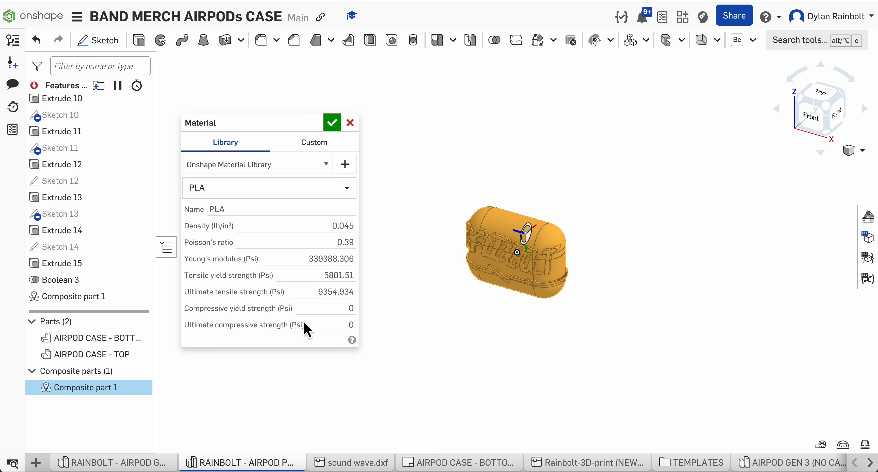
pyautogui.click(333, 123)
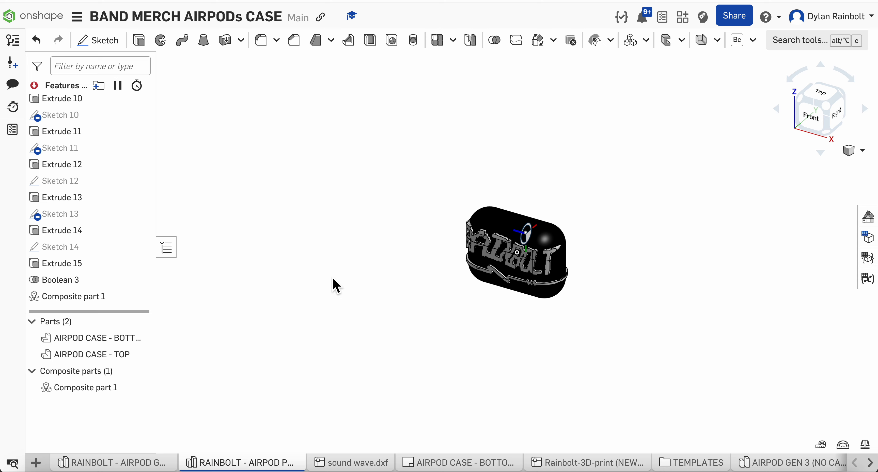
# Step: Examine the mass, volume and surface area of Composite part 1 in its mass and section properties
pyautogui.click(96, 389)
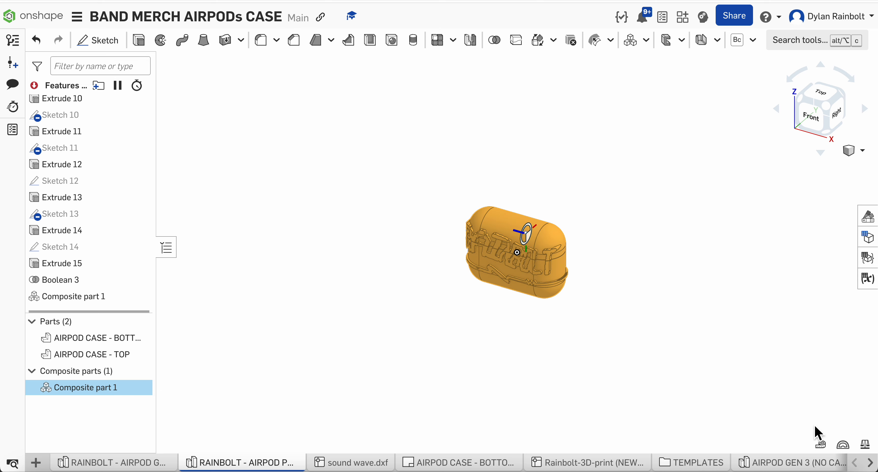
pyautogui.click(866, 446)
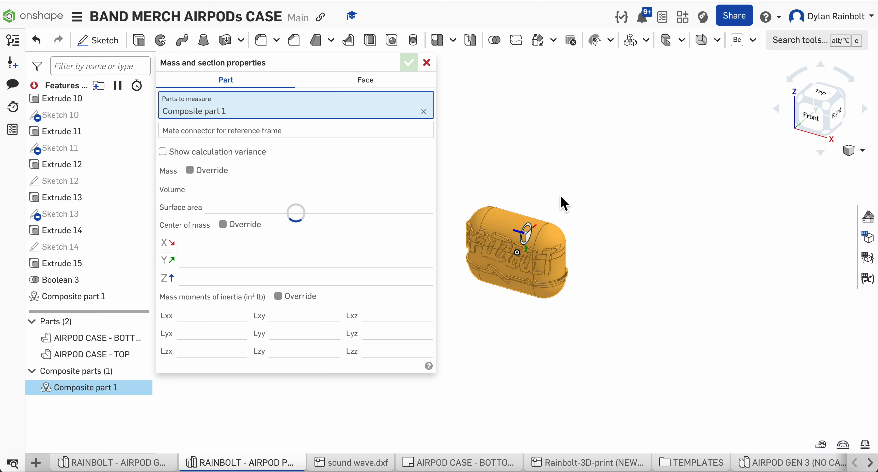
pyautogui.moveTo(246, 174)
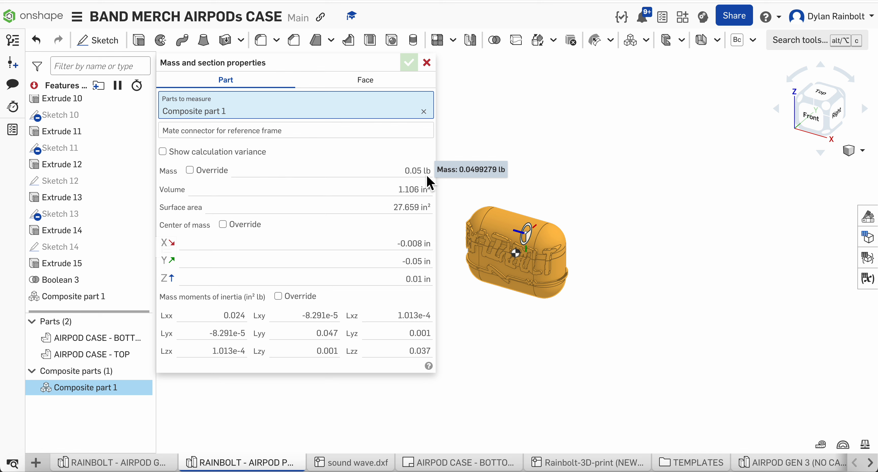
pyautogui.moveTo(403, 194)
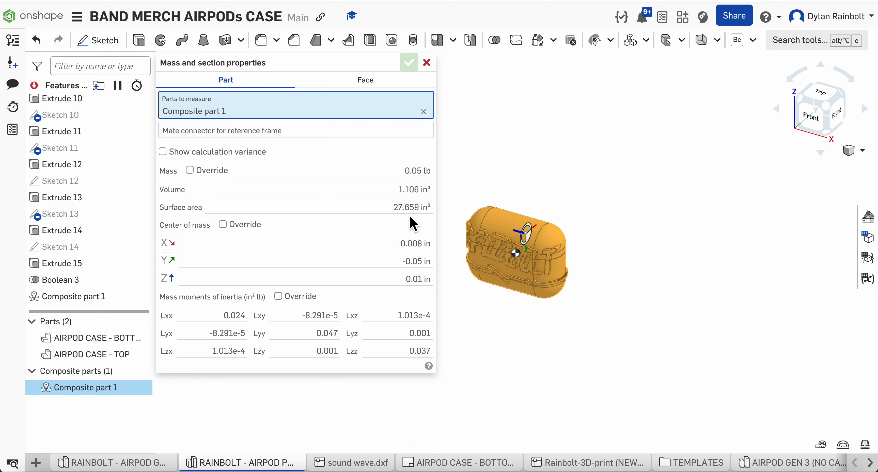
pyautogui.moveTo(404, 214)
pyautogui.click(427, 63)
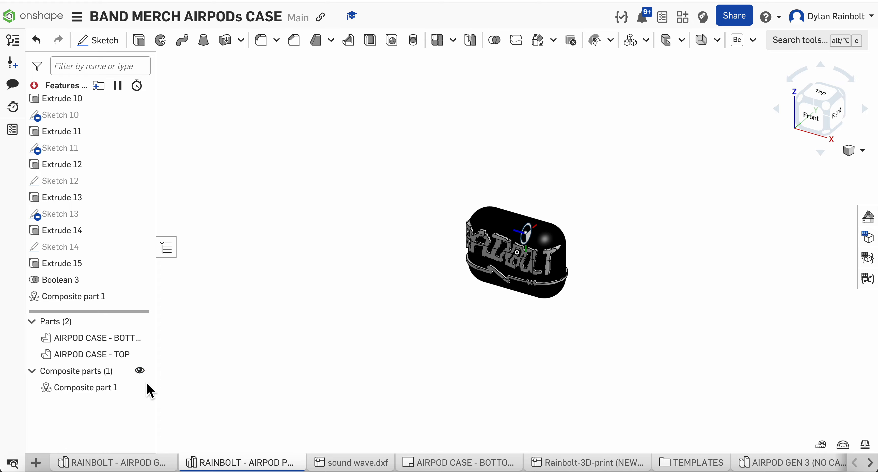
# Step: Create a drawing of Composite part 1 from rainbolt designs template.dwt with four views
pyautogui.rightClick(119, 395)
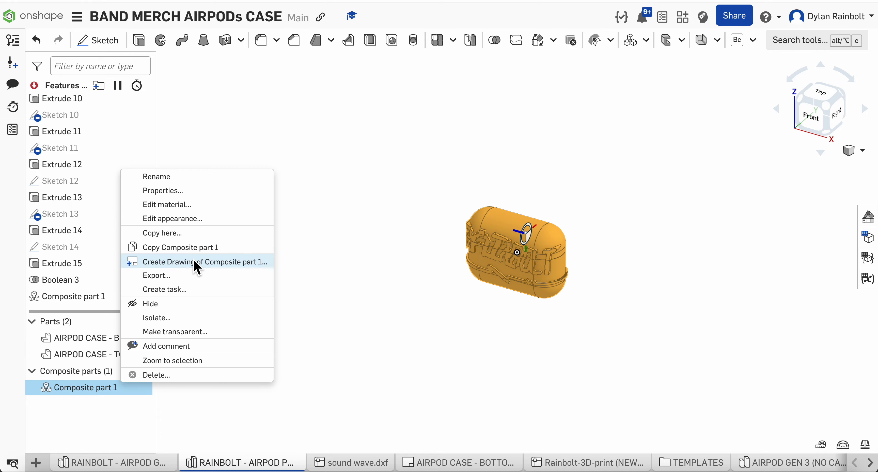
pyautogui.click(196, 269)
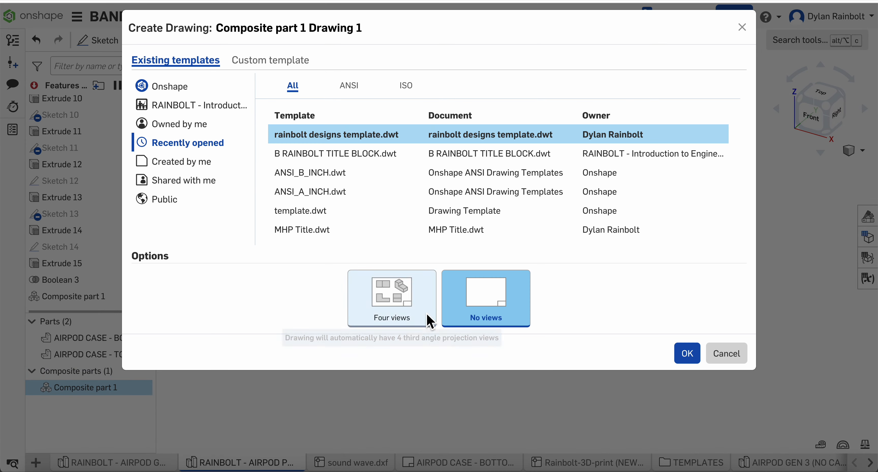
pyautogui.click(402, 313)
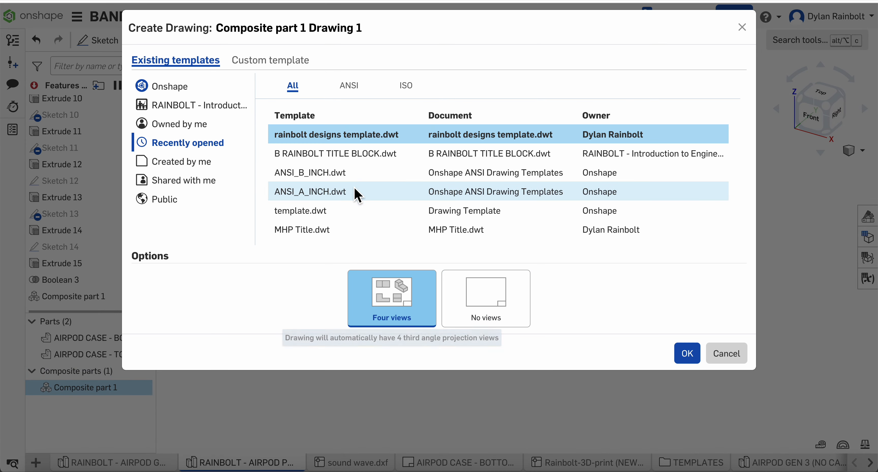
pyautogui.click(346, 139)
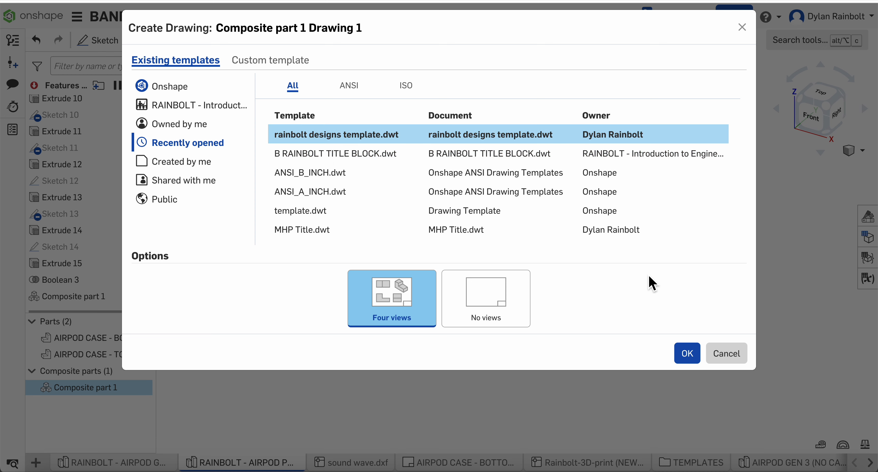
pyautogui.click(686, 355)
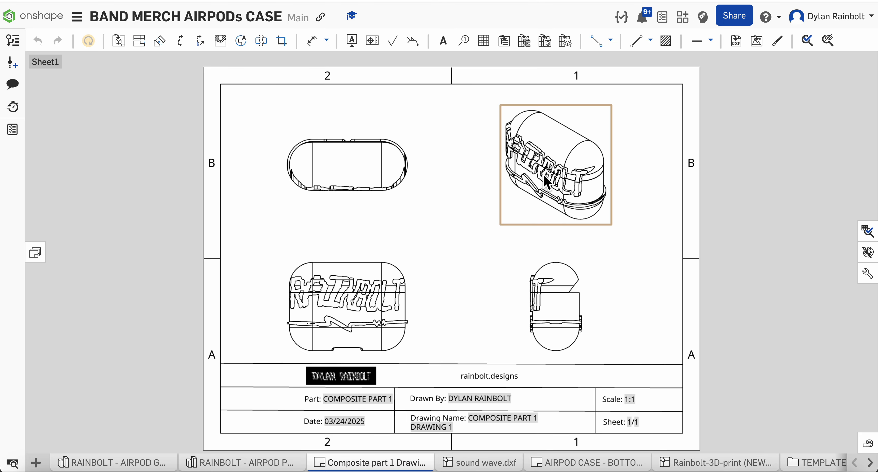
# Step: Move the isometric and side views closer to the other views and show the isometric view shaded
pyautogui.click(527, 176)
pyautogui.moveTo(527, 176); pyautogui.dragTo(491, 171)
pyautogui.rightClick(491, 171)
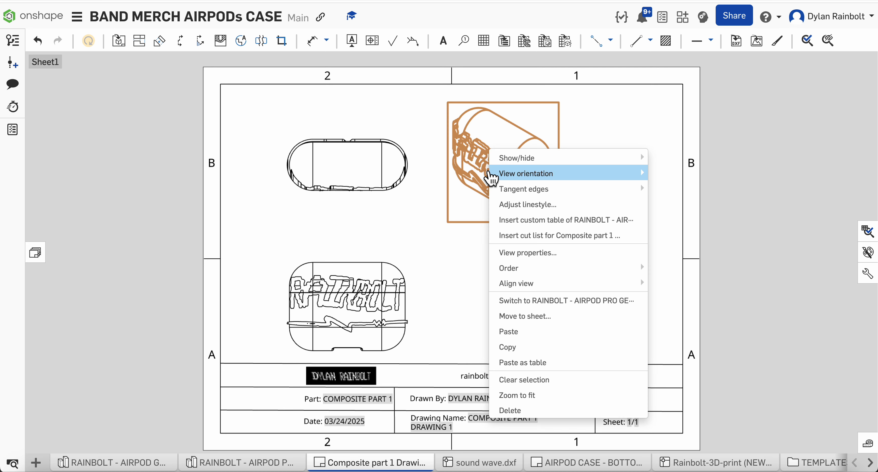
pyautogui.moveTo(526, 168)
pyautogui.moveTo(561, 157)
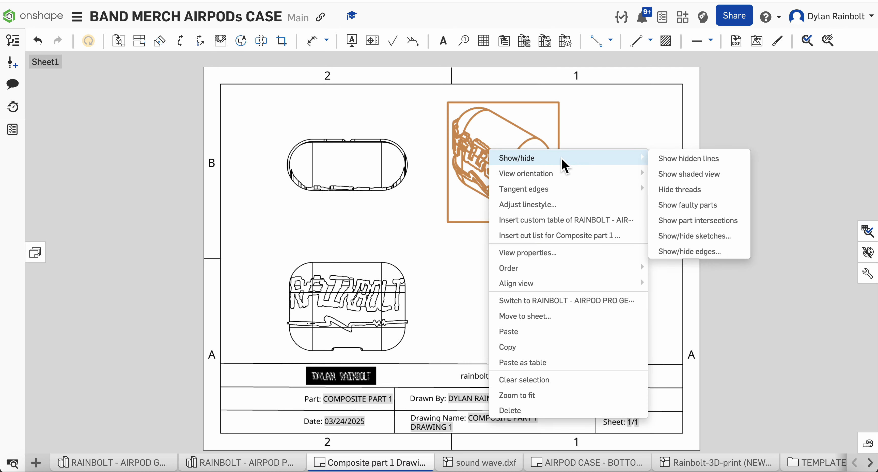
pyautogui.click(699, 173)
pyautogui.moveTo(567, 335)
pyautogui.mouseDown()
pyautogui.moveTo(540, 331)
pyautogui.moveTo(554, 332)
pyautogui.mouseUp()
pyautogui.moveTo(536, 304); pyautogui.dragTo(499, 303)
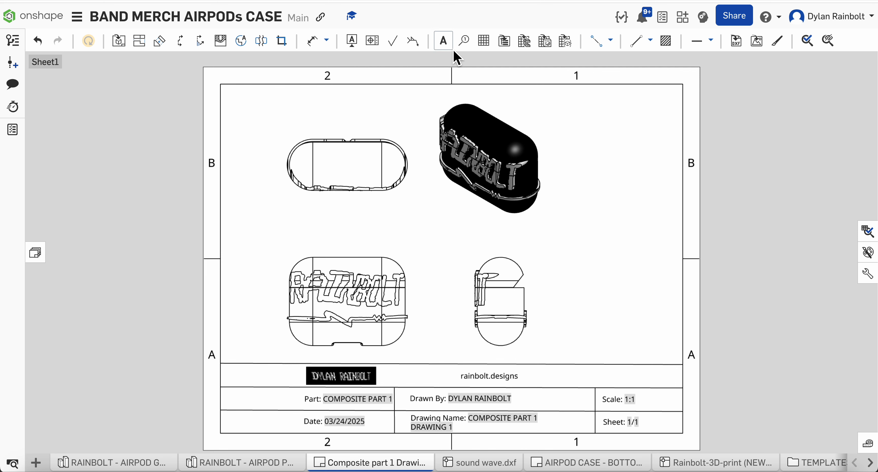
# Step: Place a note beside the isometric view with the bold heading "NOTES:" and widen its text box
pyautogui.click(443, 42)
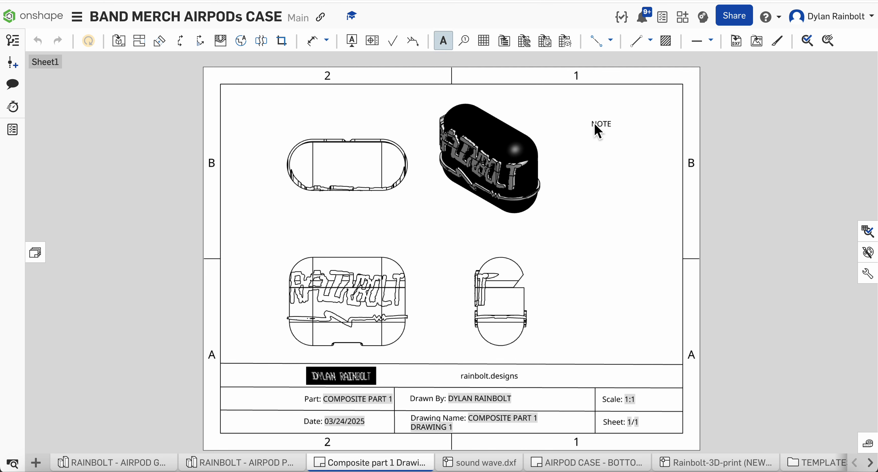
pyautogui.click(598, 131)
pyautogui.write('N')
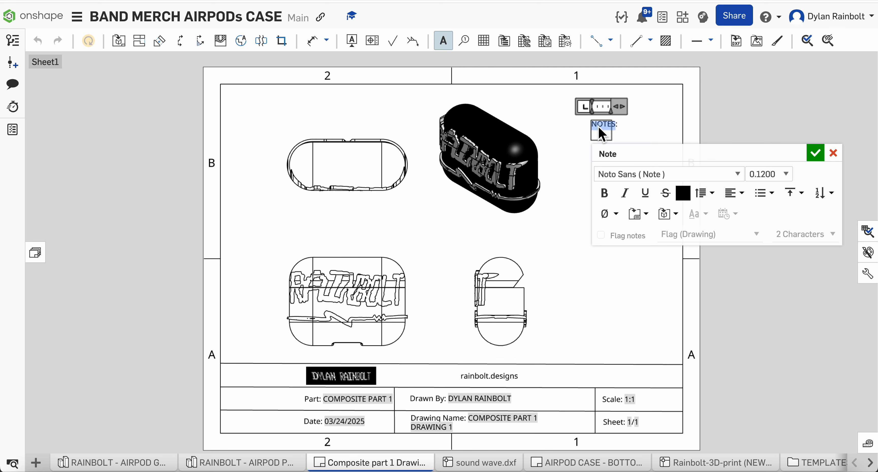
pyautogui.hotkey('ctrl', 'b')
pyautogui.press('Right')
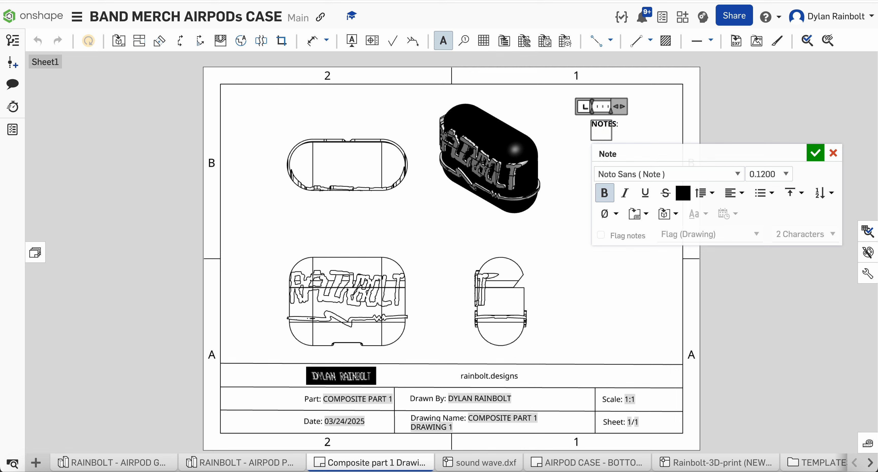
pyautogui.press('Right')
pyautogui.moveTo(622, 105); pyautogui.dragTo(680, 109)
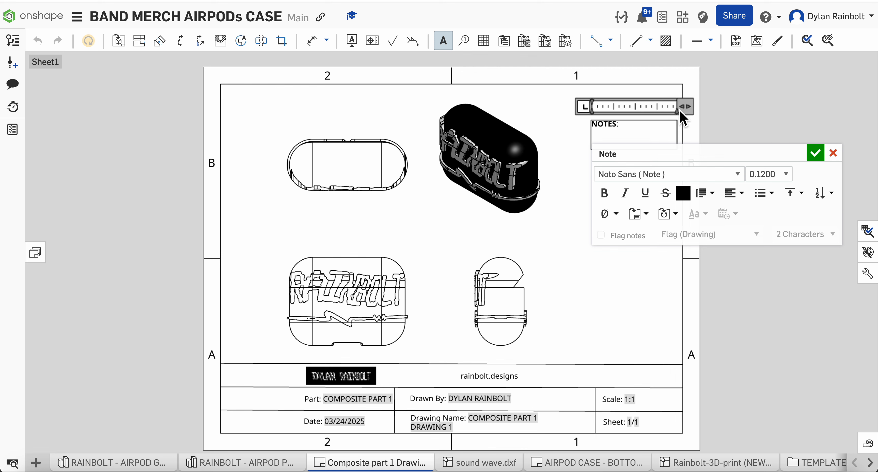
# Step: Add the lines "MATERIAL: PLA PLASTIC", "MASS: .05 LB" and "VOLUME:" to the note and finish placing it
pyautogui.click(585, 108)
pyautogui.click(585, 108)
pyautogui.click(586, 109)
pyautogui.write('MATERIAL: PLA PLASTIC')
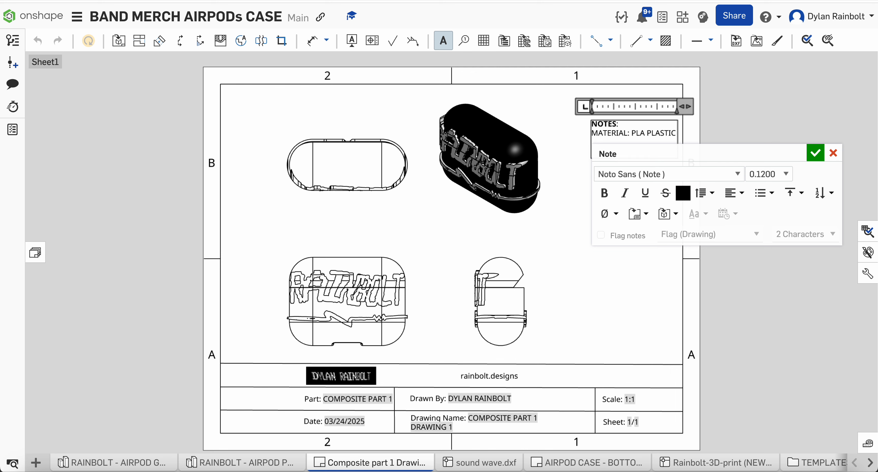
pyautogui.write('MASS: .05 LB')
pyautogui.moveTo(725, 161); pyautogui.dragTo(783, 277)
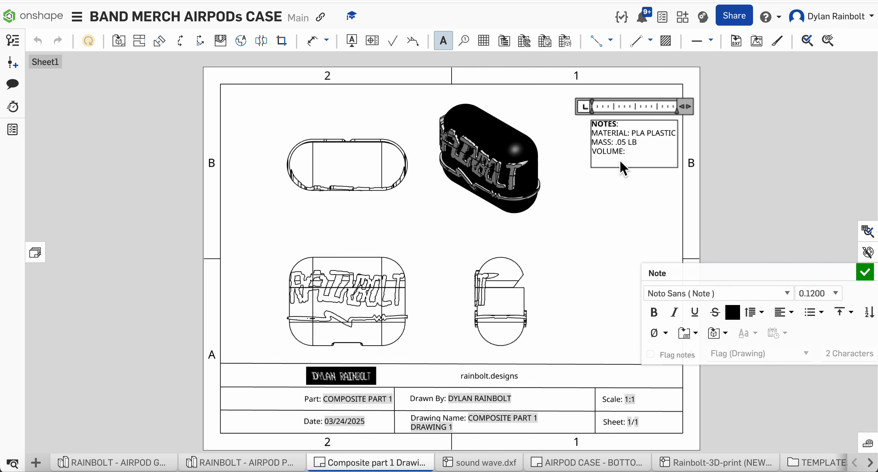
pyautogui.click(621, 167)
pyautogui.click(585, 149)
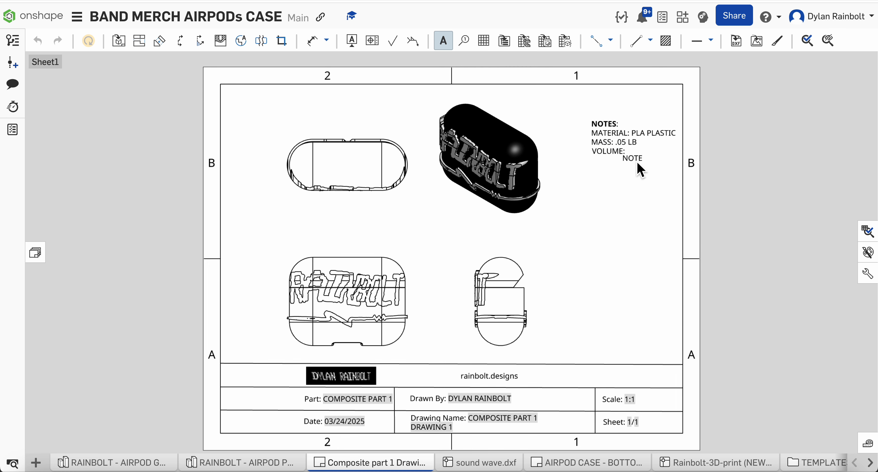
pyautogui.press('Escape')
# Step: Shift the note closer to the isometric view, reopen it for editing and widen its text box to the sheet border
pyautogui.moveTo(618, 147); pyautogui.dragTo(601, 137)
pyautogui.doubleClick(609, 140)
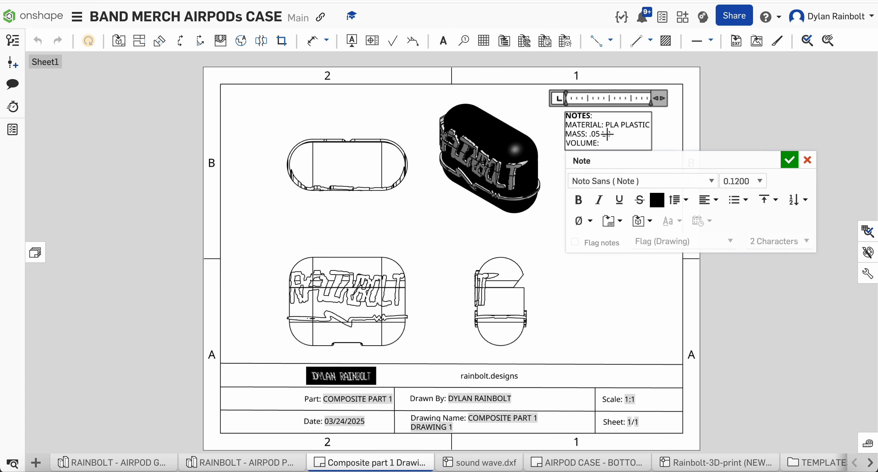
pyautogui.click(684, 98)
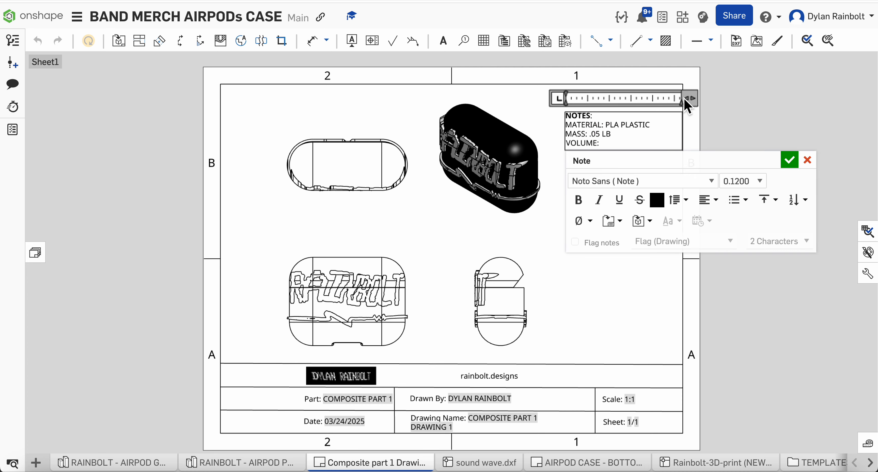
# Step: Return to the AirPod Pro part studio and look up the volume of Composite part 1 in its mass properties
pyautogui.click(238, 463)
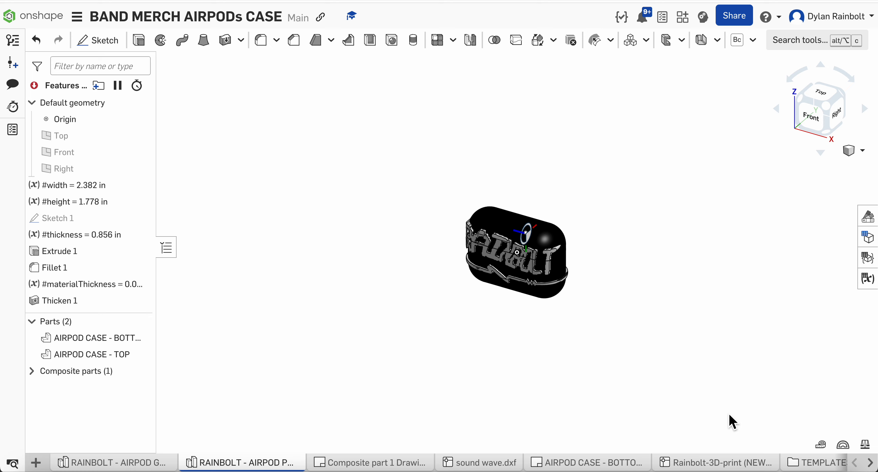
pyautogui.click(865, 445)
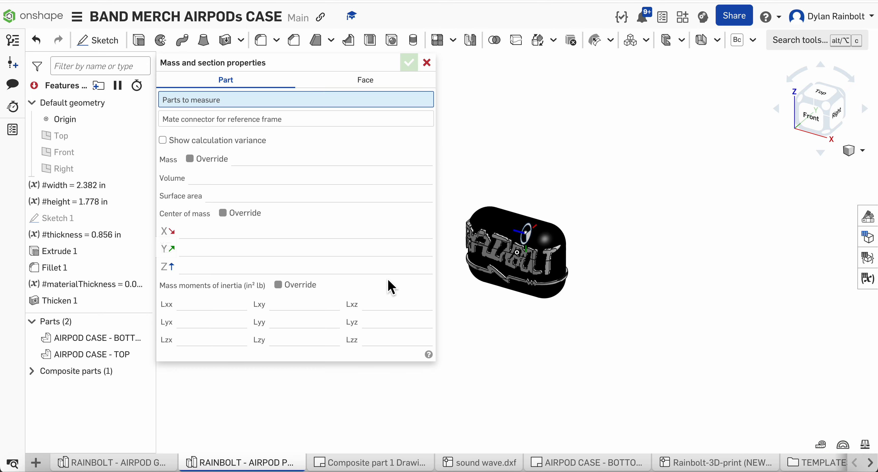
pyautogui.click(33, 372)
pyautogui.click(77, 392)
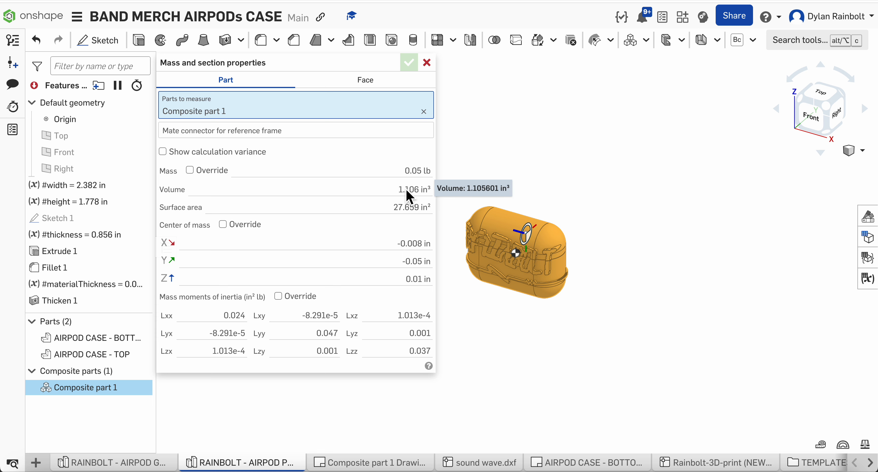
# Step: Copy the composite part's volume from its mass properties and complete the drawing note's line as "VOLUME: 1.106 in³"
pyautogui.moveTo(401, 192); pyautogui.dragTo(436, 208)
pyautogui.moveTo(422, 197)
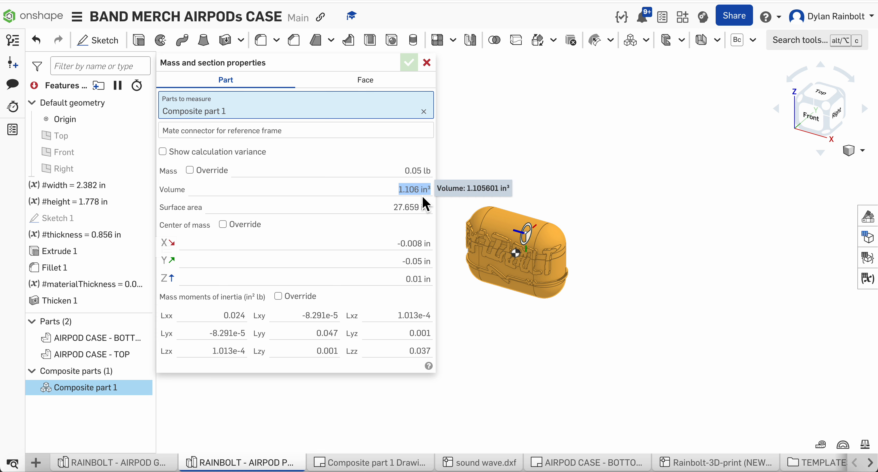
pyautogui.click(427, 63)
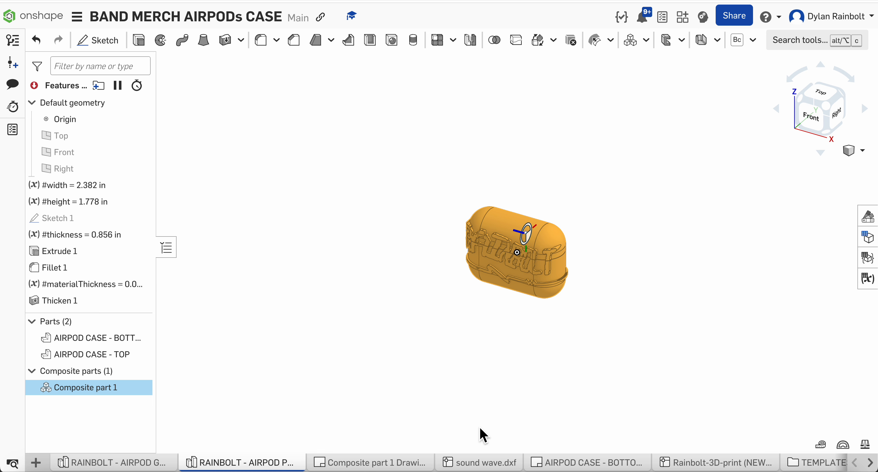
pyautogui.click(375, 464)
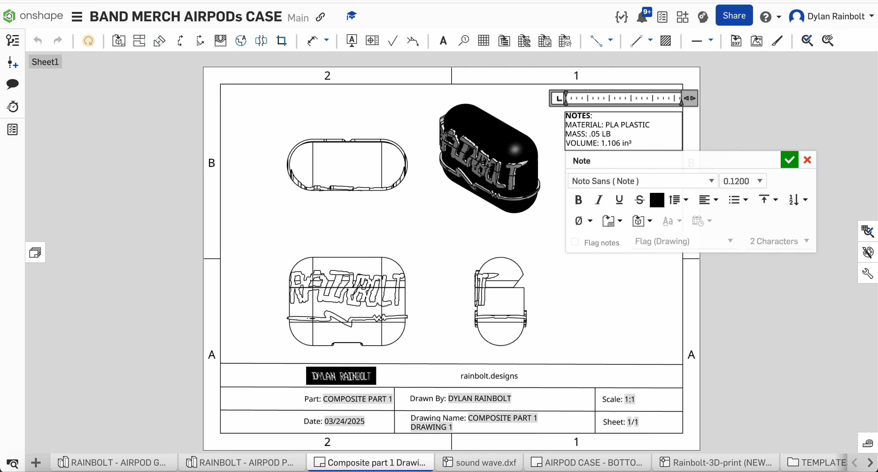
# Step: Add the text "MATERIAL THICKNESS : .09"" below the volume line and finish editing the note
pyautogui.moveTo(679, 166); pyautogui.dragTo(721, 278)
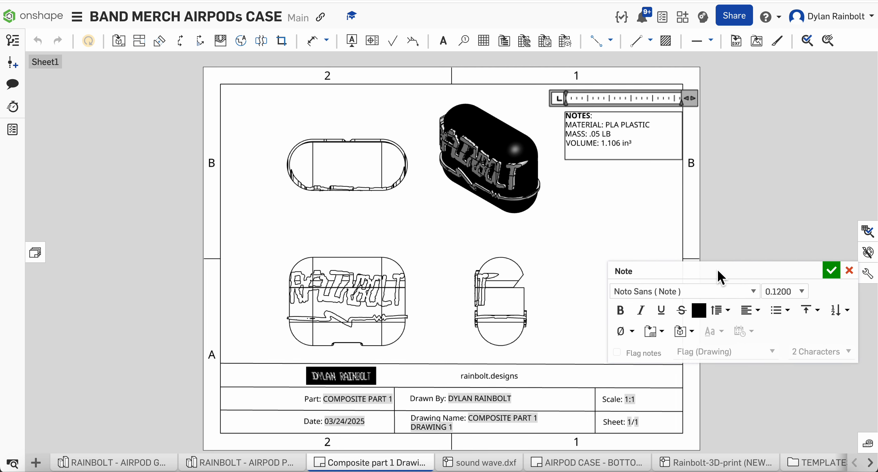
pyautogui.press('Return')
pyautogui.write('MT')
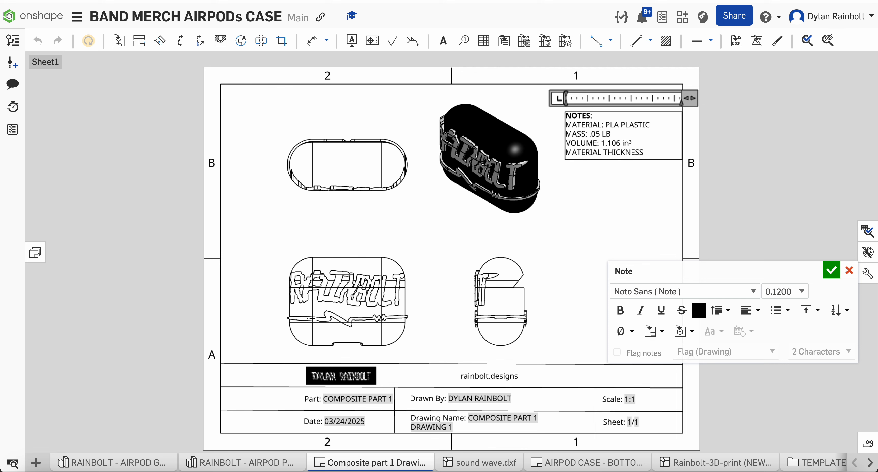
pyautogui.press('Return')
pyautogui.write(": .09'")
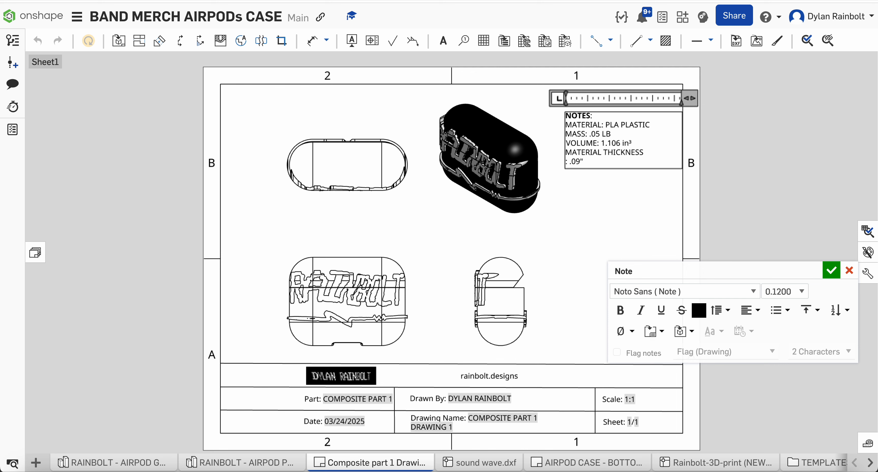
pyautogui.click(632, 227)
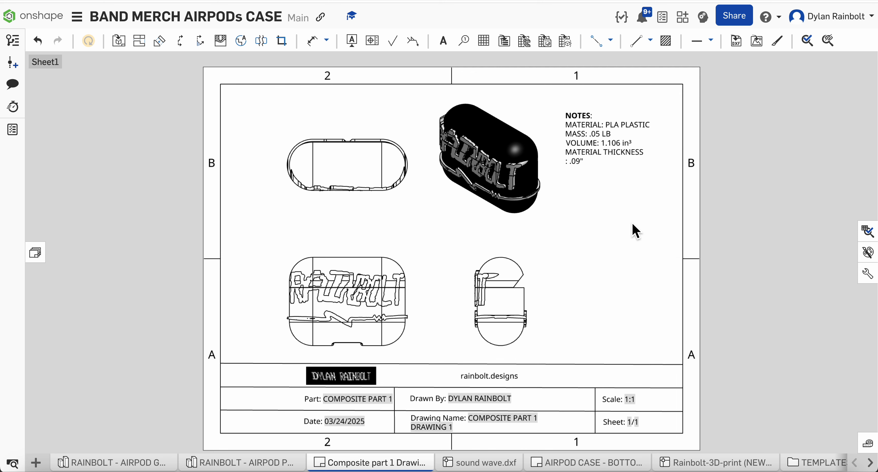
# Step: Shift the note closer to the isometric view, reopen it for editing and widen its text box to the sheet border
pyautogui.moveTo(592, 157); pyautogui.dragTo(580, 161)
pyautogui.doubleClick(580, 160)
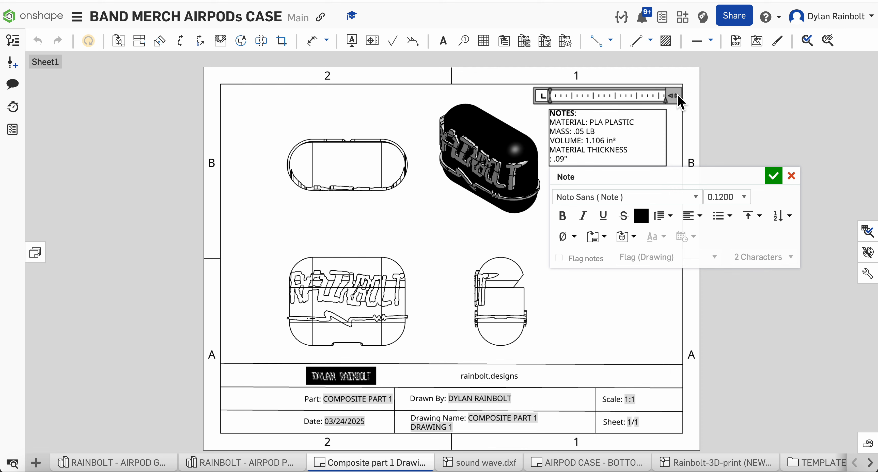
pyautogui.moveTo(686, 96); pyautogui.dragTo(687, 96)
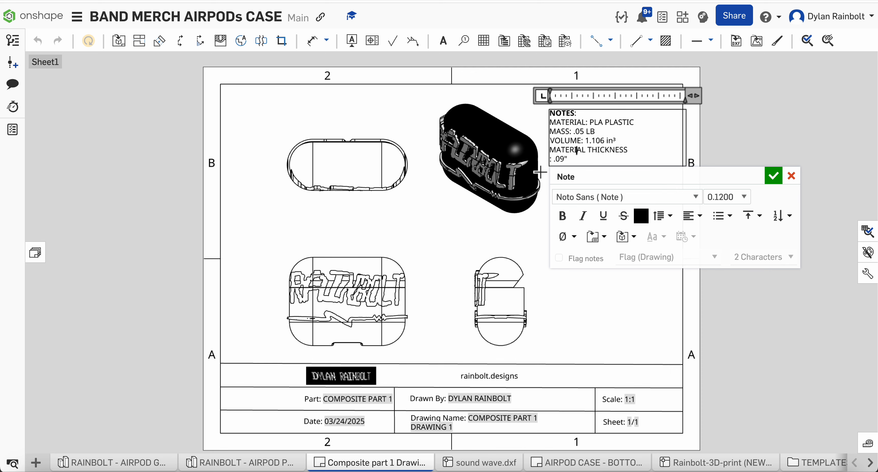
# Step: Remove the line break before the thickness value so the note reads "MATERIAL THICKNESS: .09"" on one line
pyautogui.click(554, 163)
pyautogui.press('BackSpace')
pyautogui.press('BackSpace')
pyautogui.press('BackSpace')
pyautogui.write(':')
pyautogui.press('BackSpace')
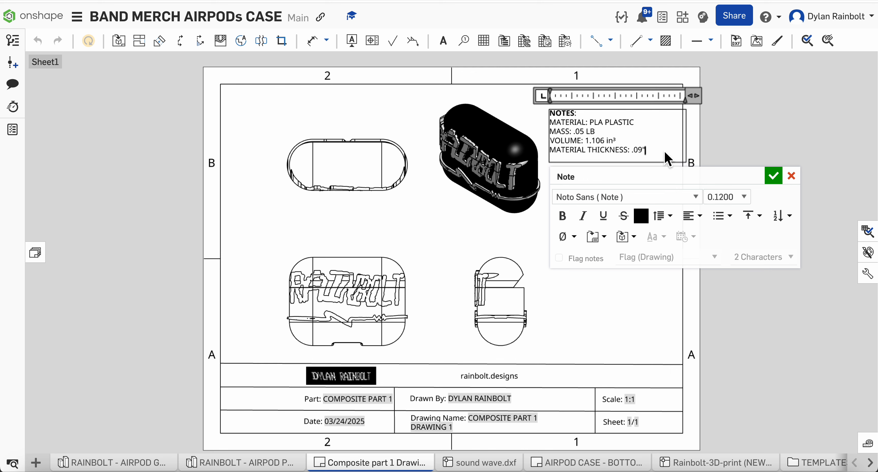
# Step: Add the line "INTERFERENCE FIT: 0.005"" below the material thickness in the note
pyautogui.press('Return')
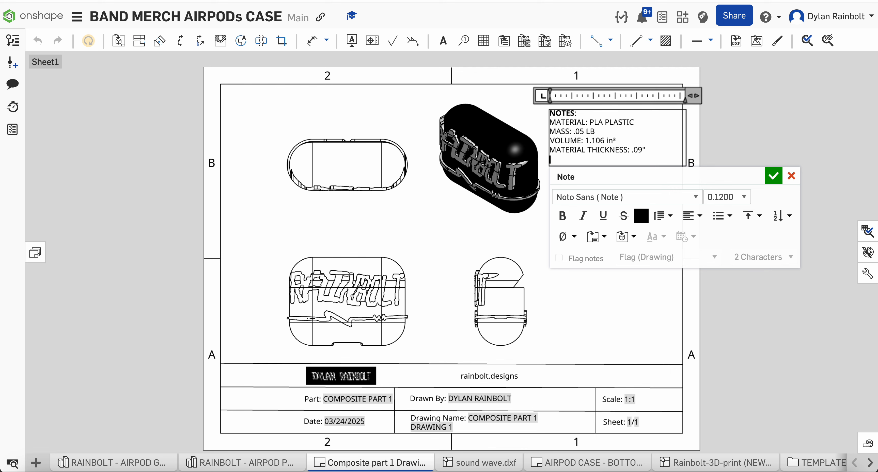
pyautogui.write('INTERFERE')
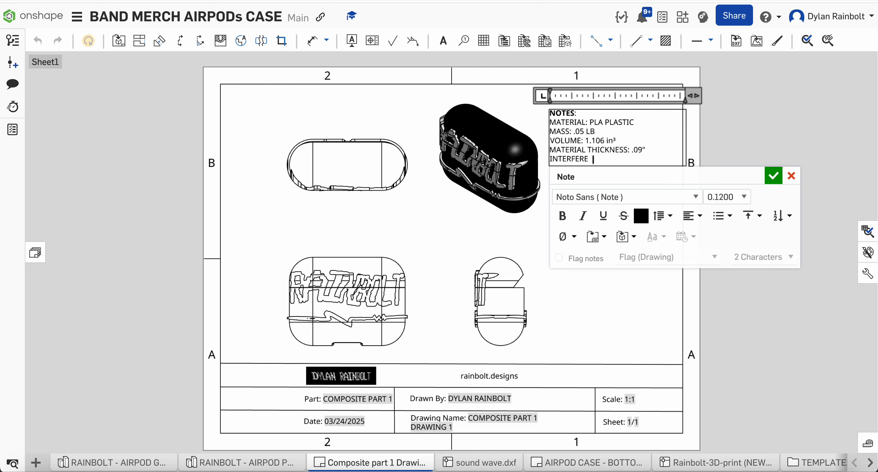
pyautogui.write('NCE FIT:')
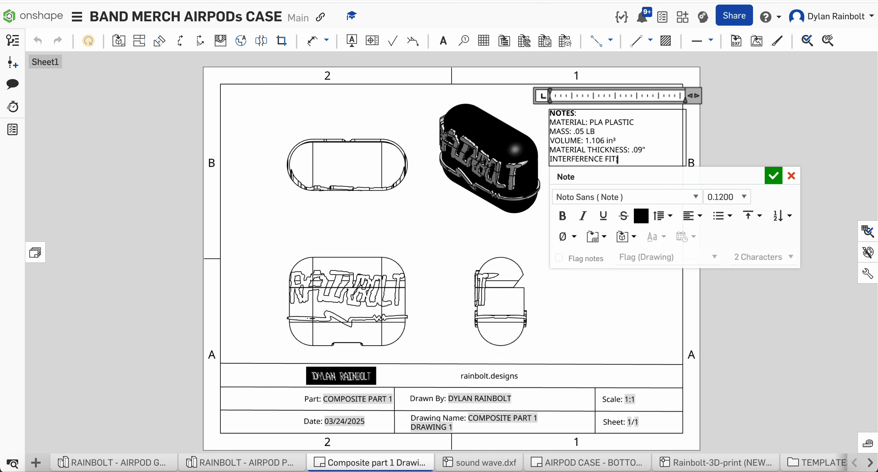
pyautogui.write(' 0.005"')
# Step: Add the line "UNITS: ALL DIMENSIONS IN INCHES" below the interference fit in the note
pyautogui.press('Return')
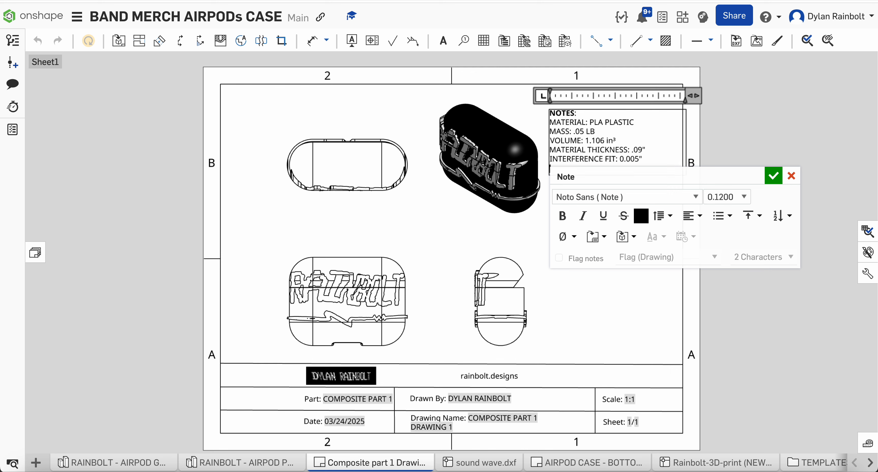
pyautogui.write('UNITS:')
pyautogui.click(634, 180)
pyautogui.moveTo(635, 181); pyautogui.dragTo(658, 262)
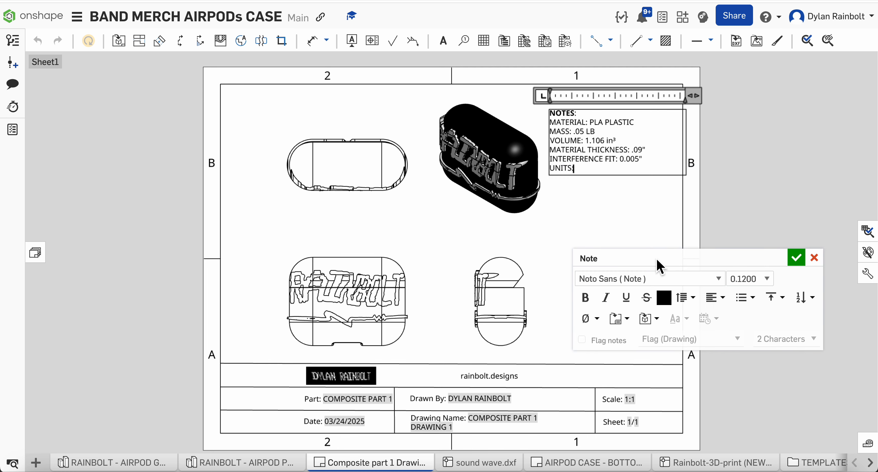
pyautogui.write('ALL DIME NSIONS IN INC')
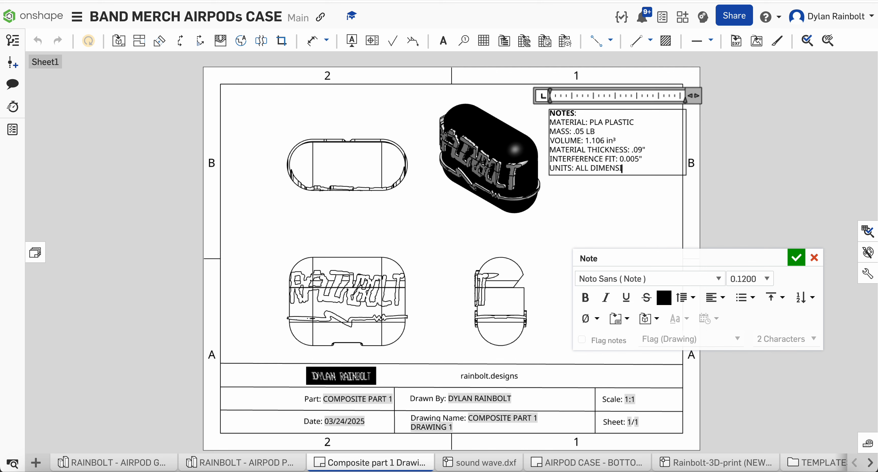
pyautogui.write('HESS')
# Step: Add the line "TOLERANCE: ±.005" UNLESS OTHERWISE SPECIFIED." using the plus-minus symbol, and finish editing the note
pyautogui.press('Return')
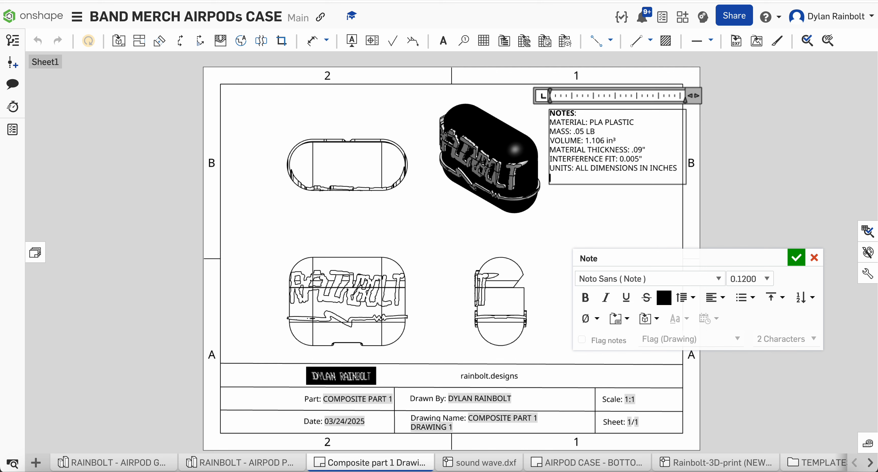
pyautogui.write('TOLERANCE: 0')
pyautogui.click(596, 318)
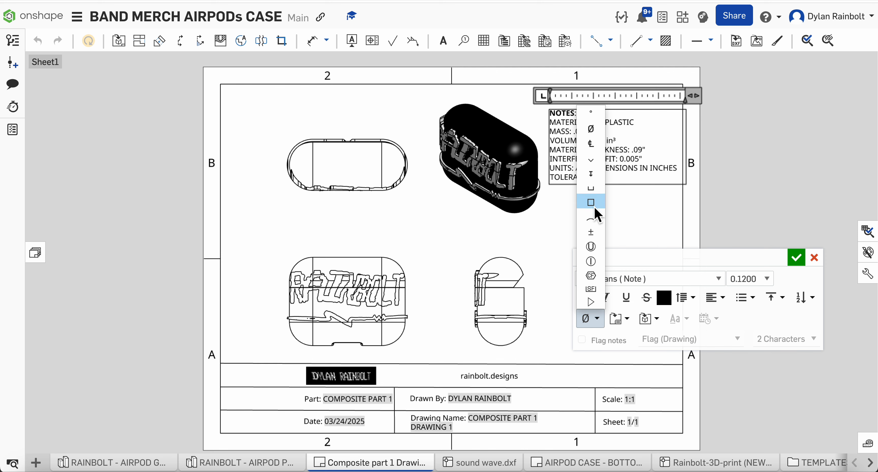
pyautogui.click(596, 232)
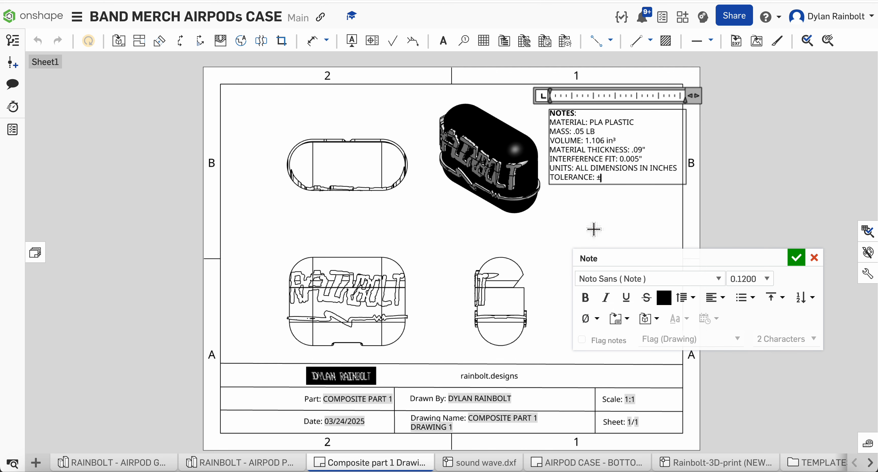
pyautogui.write('.005" UNLESS OTHERW')
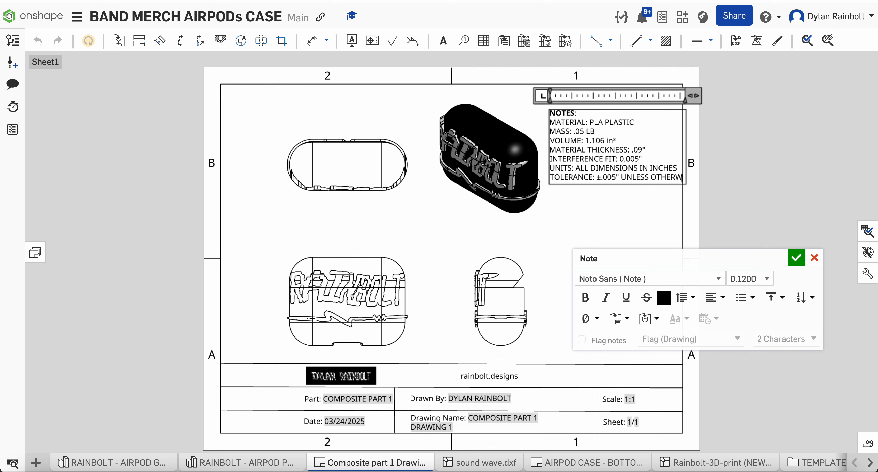
pyautogui.write('ISE SPECIFIED.')
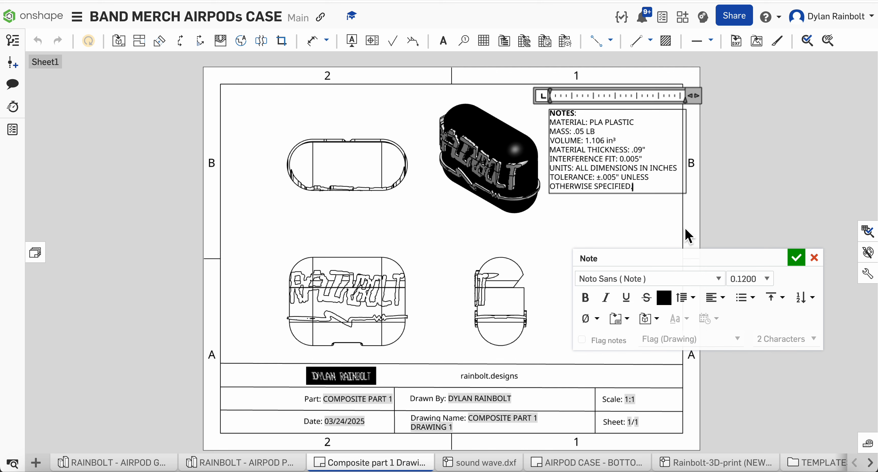
pyautogui.click(796, 258)
# Step: Move the note down beside the side view and shift all four views together slightly up and to the left
pyautogui.moveTo(597, 134); pyautogui.dragTo(590, 294)
pyautogui.click(663, 189)
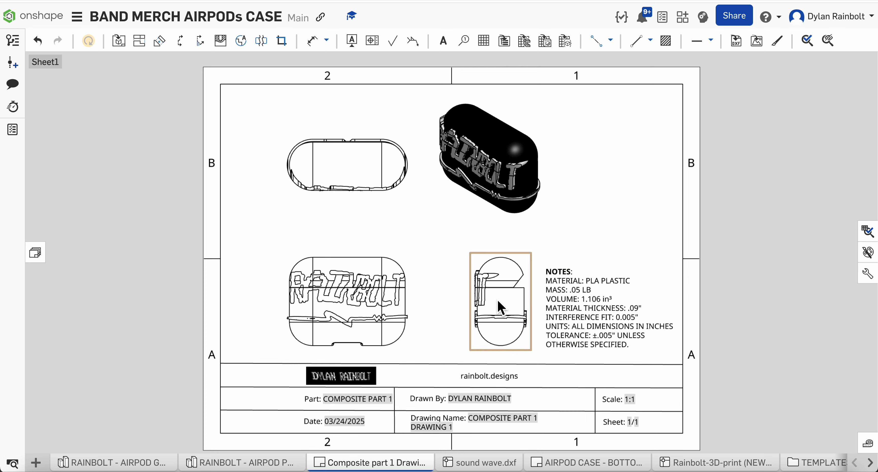
pyautogui.click(259, 134)
pyautogui.moveTo(259, 135)
pyautogui.mouseDown()
pyautogui.moveTo(554, 308)
pyautogui.moveTo(555, 362)
pyautogui.mouseUp()
pyautogui.moveTo(368, 298); pyautogui.dragTo(339, 292)
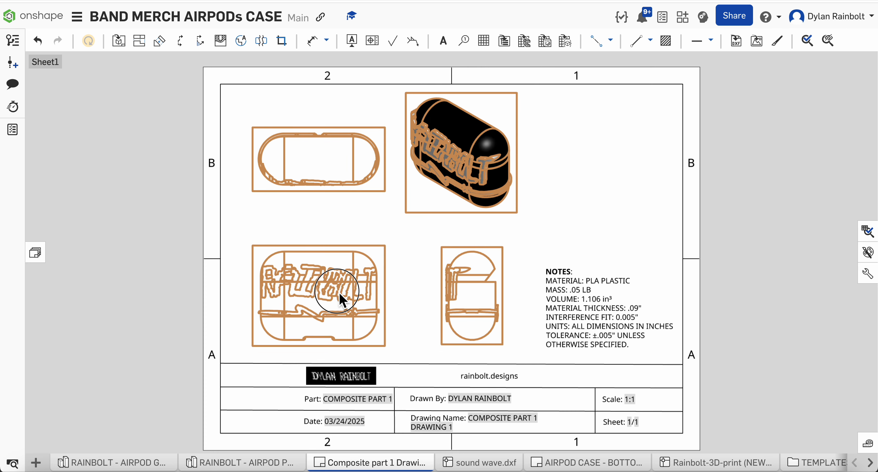
# Step: Nudge the note slightly to the right in the space beside the side view and select it
pyautogui.click(589, 287)
pyautogui.moveTo(590, 287)
pyautogui.mouseDown()
pyautogui.moveTo(592, 300)
pyautogui.moveTo(589, 286)
pyautogui.mouseUp()
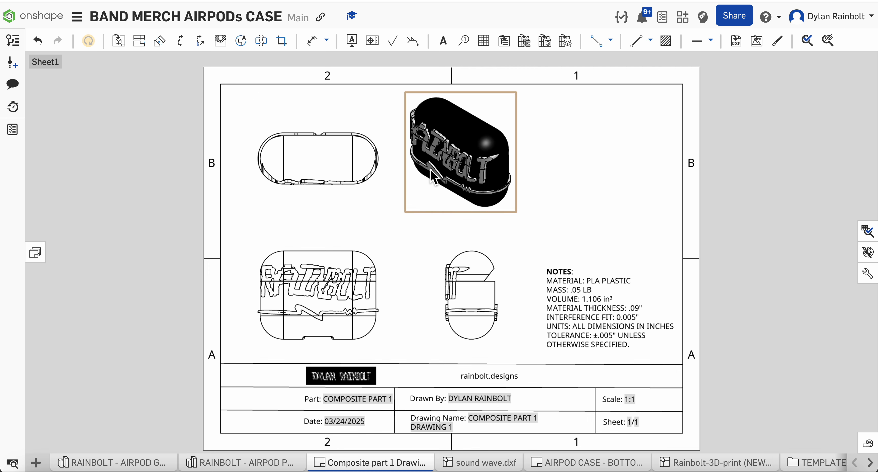
pyautogui.click(593, 286)
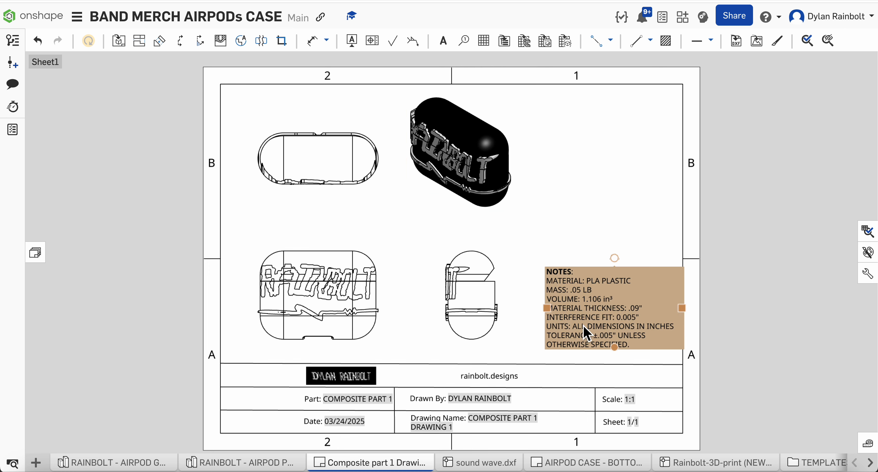